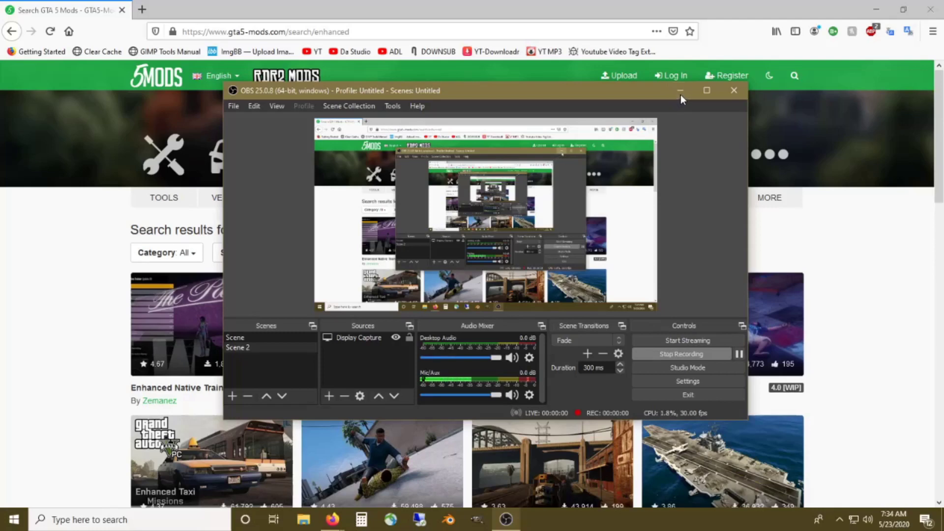
Start the Enhanced Native Trainer Update 42 zip download, then minimize the browser to the desktop
left_click(680, 93)
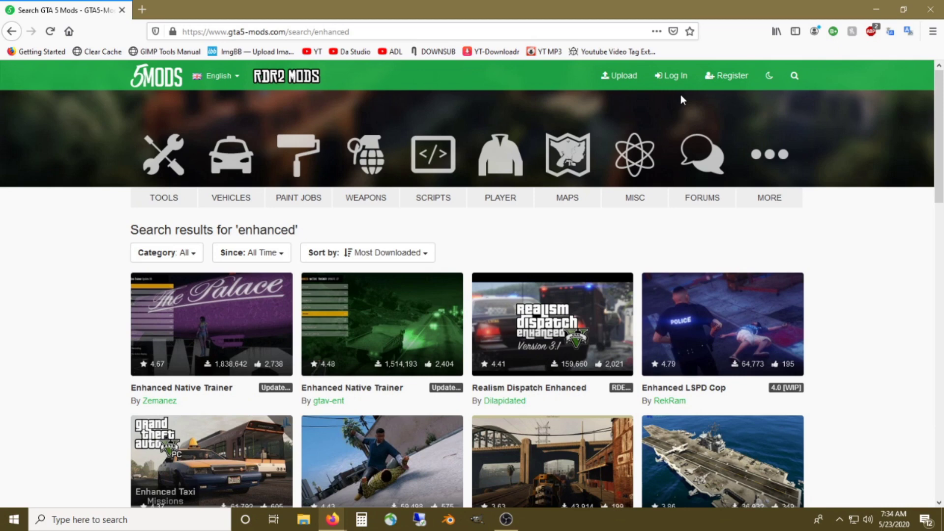
left_click(214, 343)
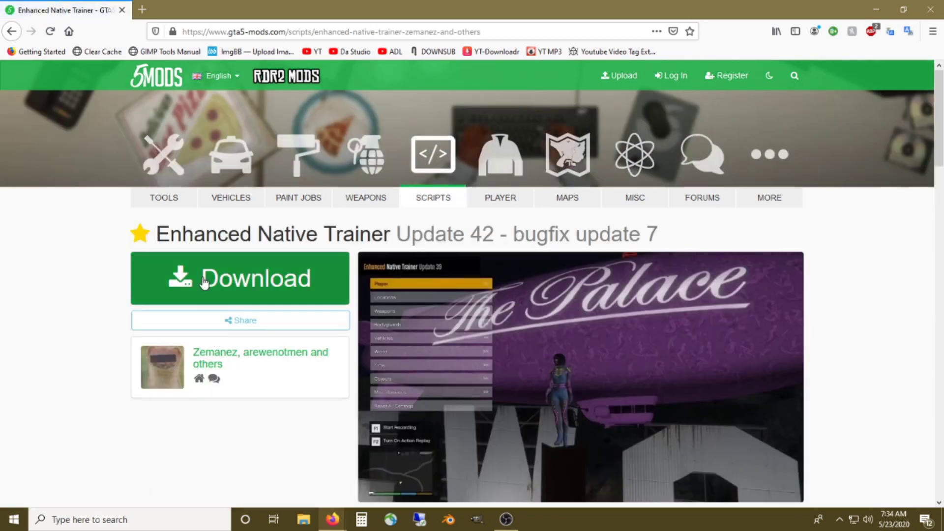
right_click(204, 283)
left_click(227, 291)
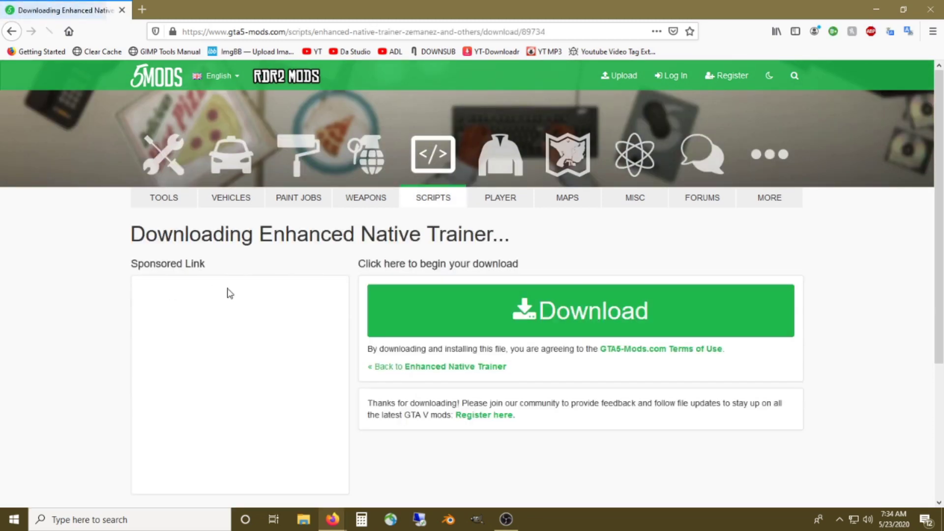
left_click(519, 325)
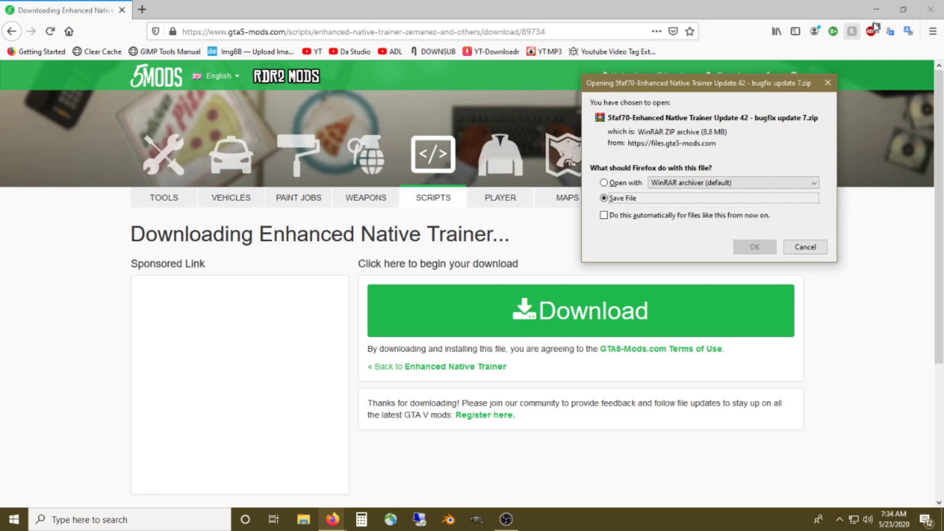
left_click(903, 9)
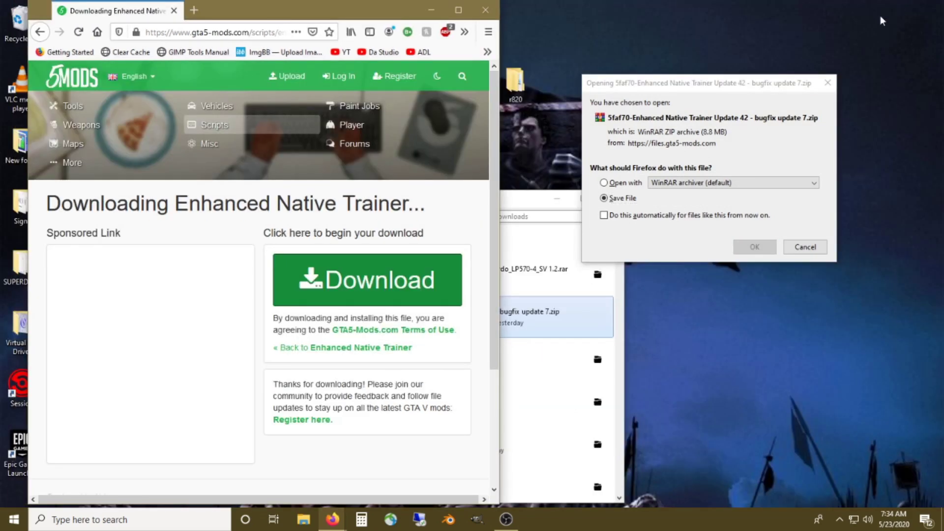
left_click(432, 10)
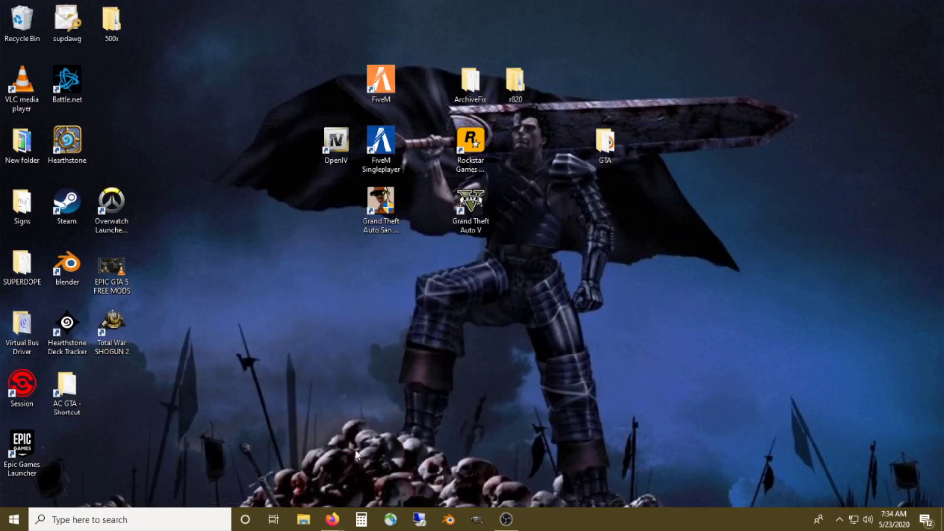
Browse File Explorer to the C:\Program Files\Epic Games\GTAV game folder
left_click(558, 198)
scroll(324, 241, "up", 2)
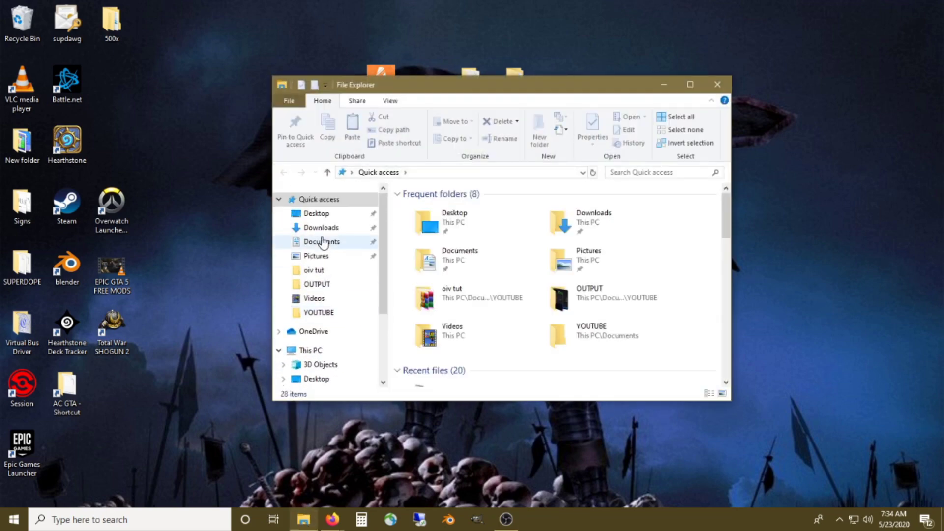
scroll(322, 246, "down", 3)
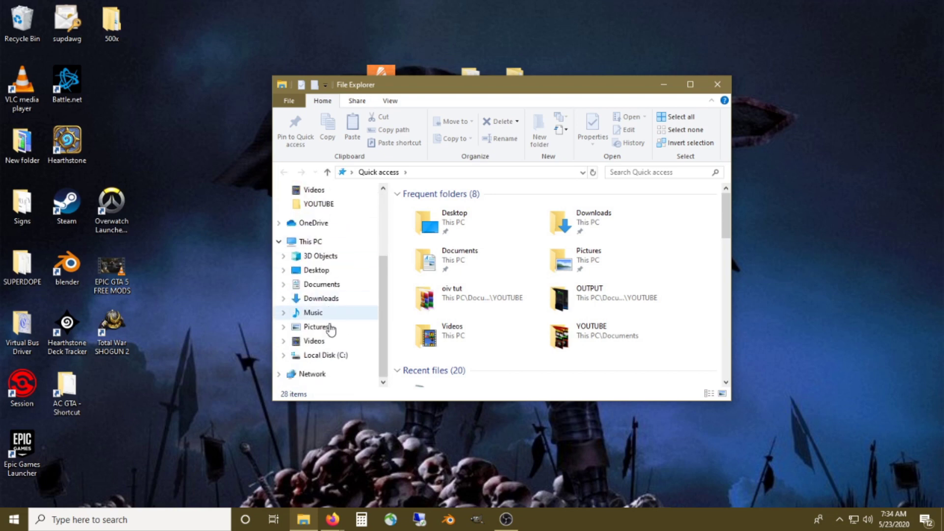
left_click(337, 357)
double_click(454, 221)
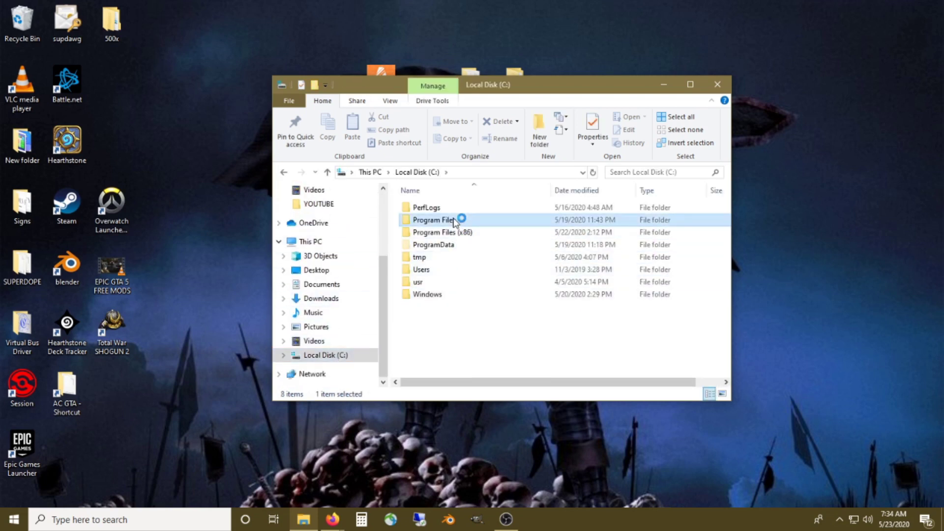
scroll(448, 297, "down", 1)
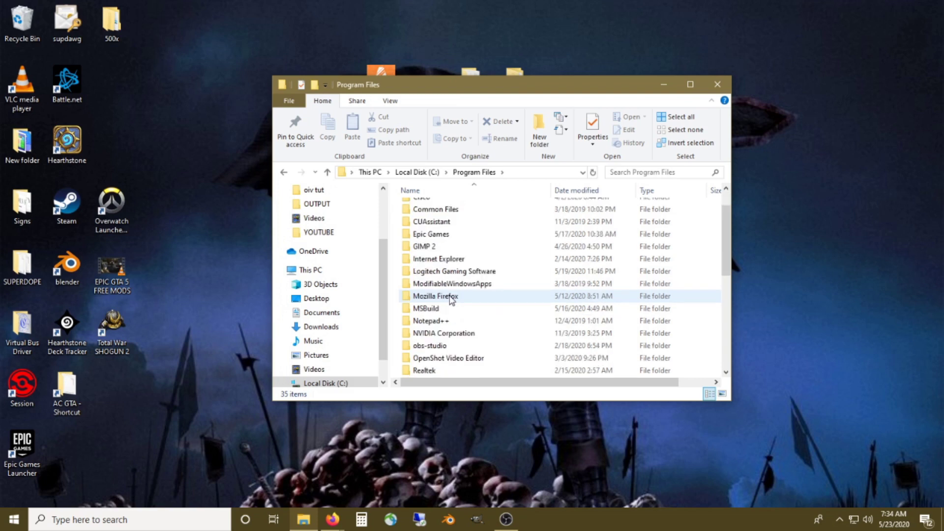
scroll(454, 299, "up", 1)
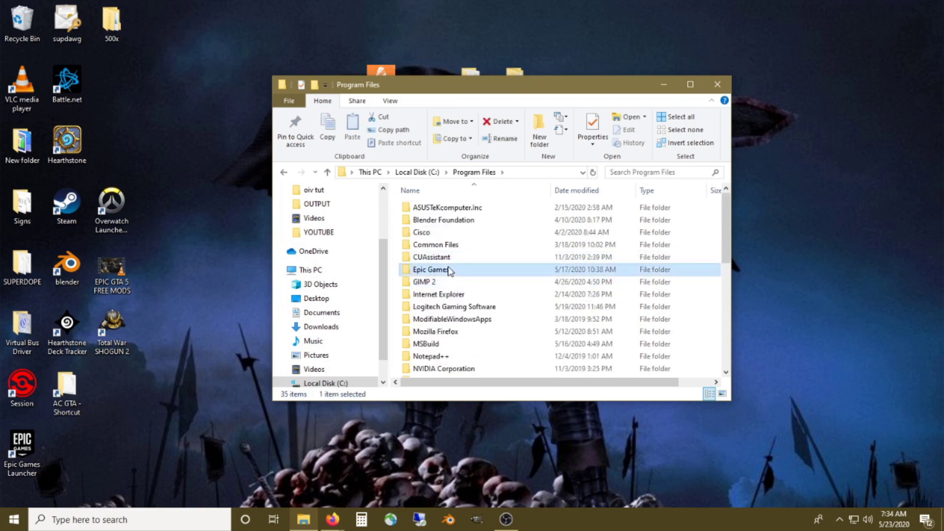
double_click(449, 270)
double_click(437, 208)
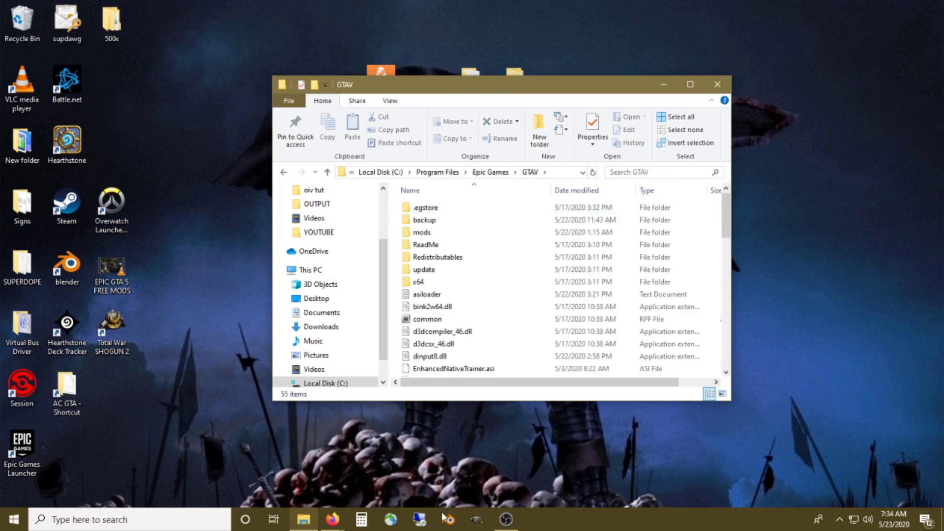
left_click(333, 520)
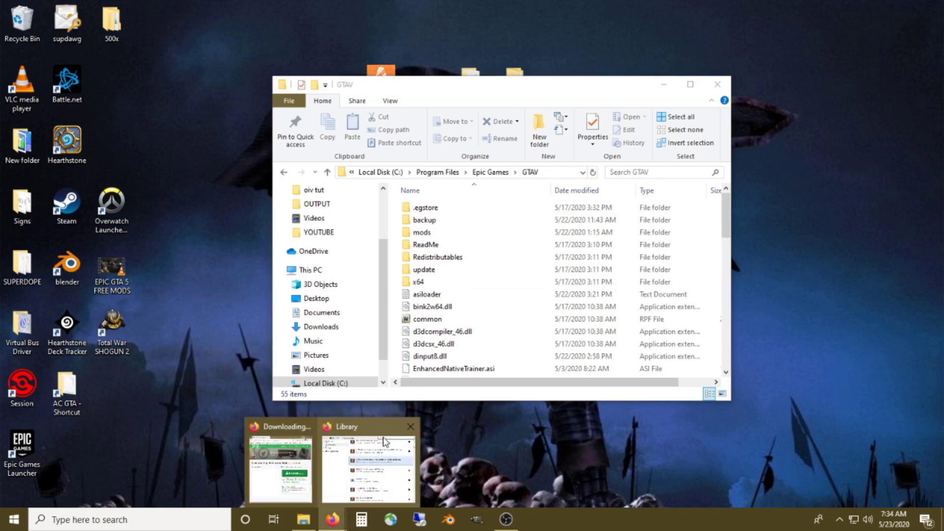
Open the downloaded trainer zip with WinRAR archiver and dismiss the blank WinRAR message
left_click(296, 453)
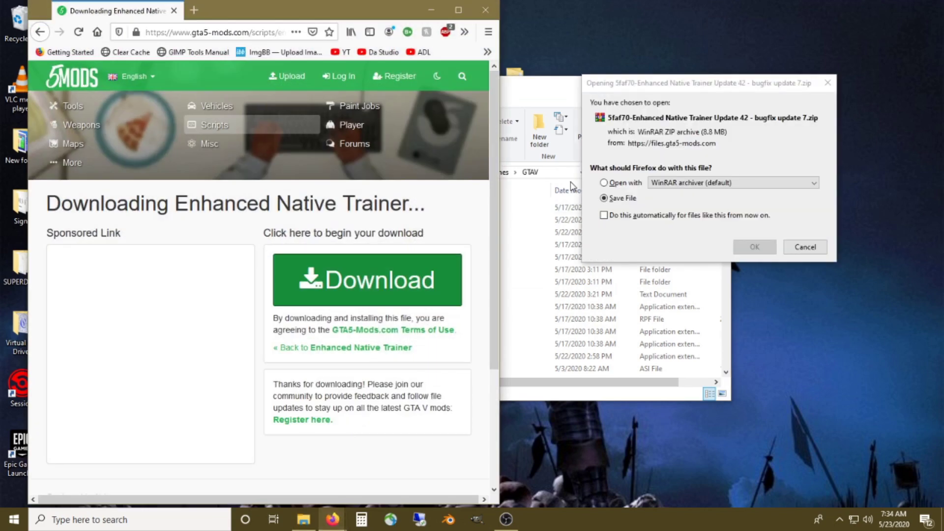
left_click(639, 183)
left_click(759, 245)
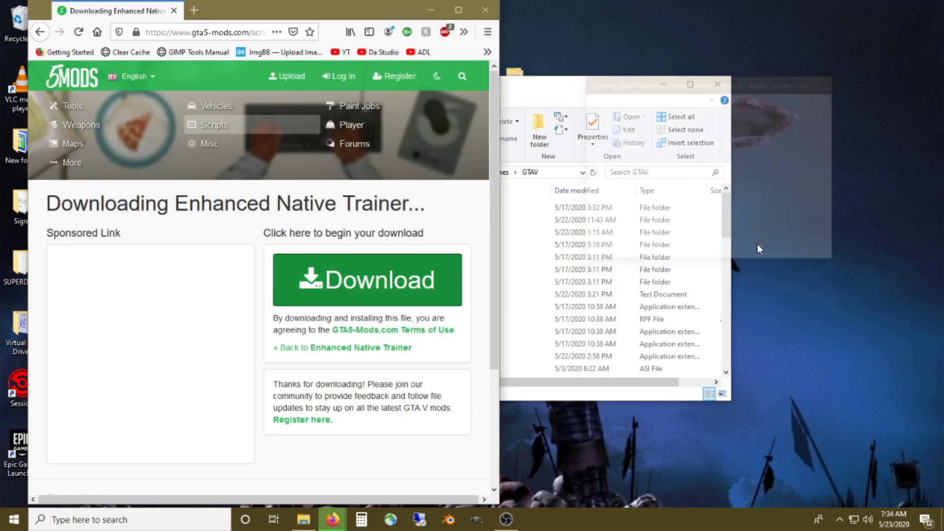
left_click(431, 10)
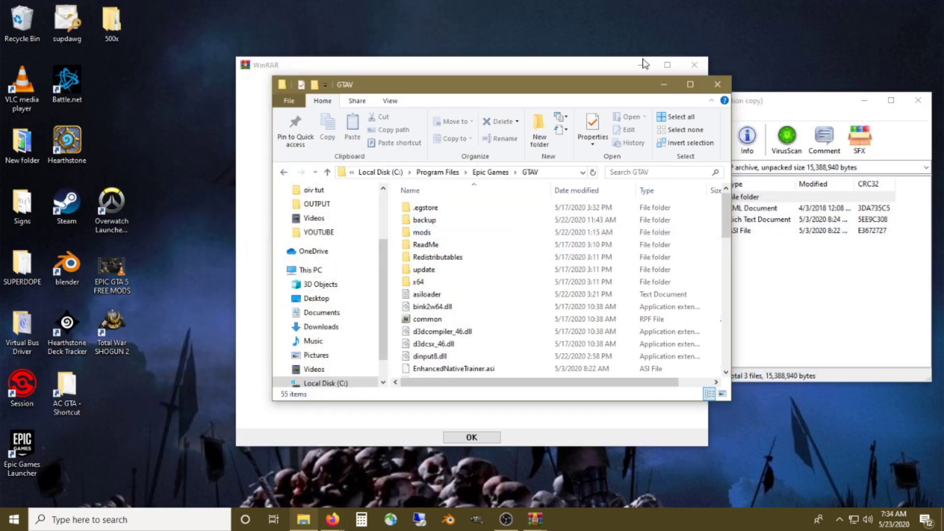
left_click(694, 65)
left_click(763, 101)
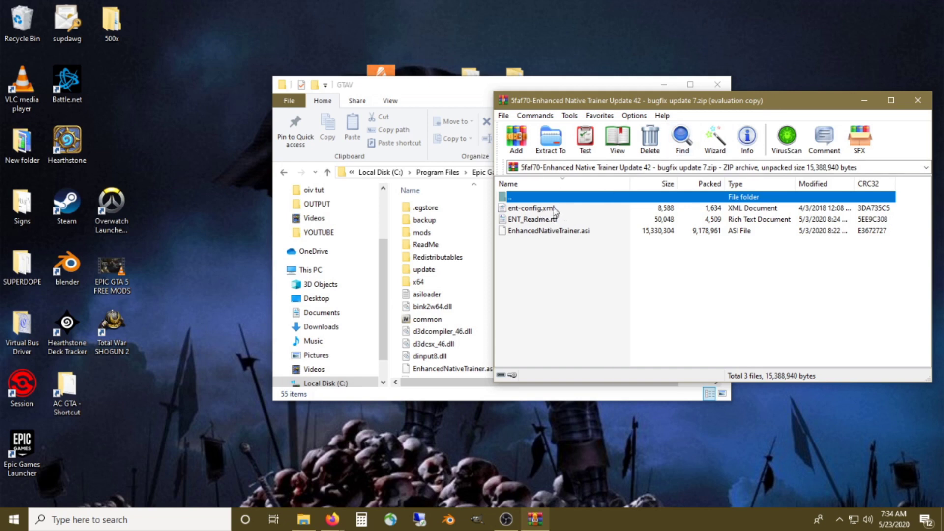
Drag ent-config.xml and EnhancedNativeTrainer.asi from WinRAR into GTAV, closing the replace prompt
left_click(553, 210)
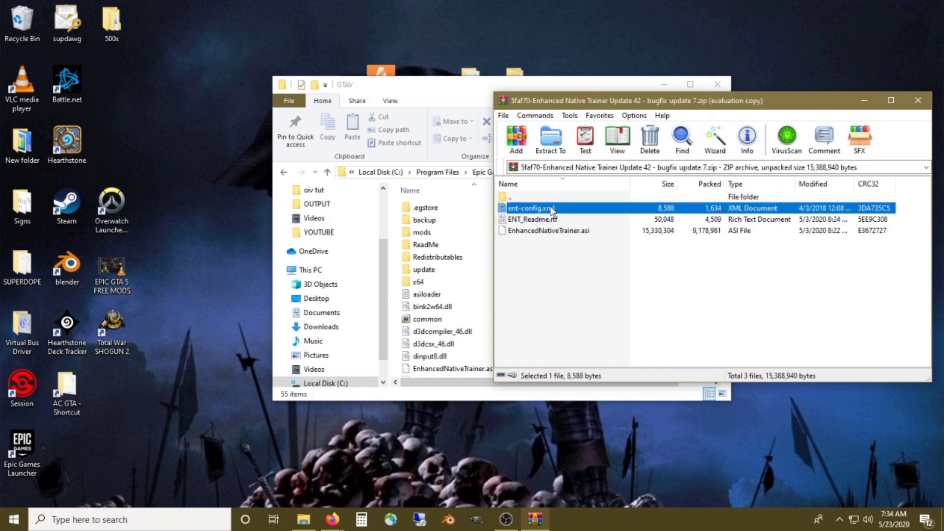
left_click(549, 232, "ctrl")
left_click_drag(549, 236, 435, 365)
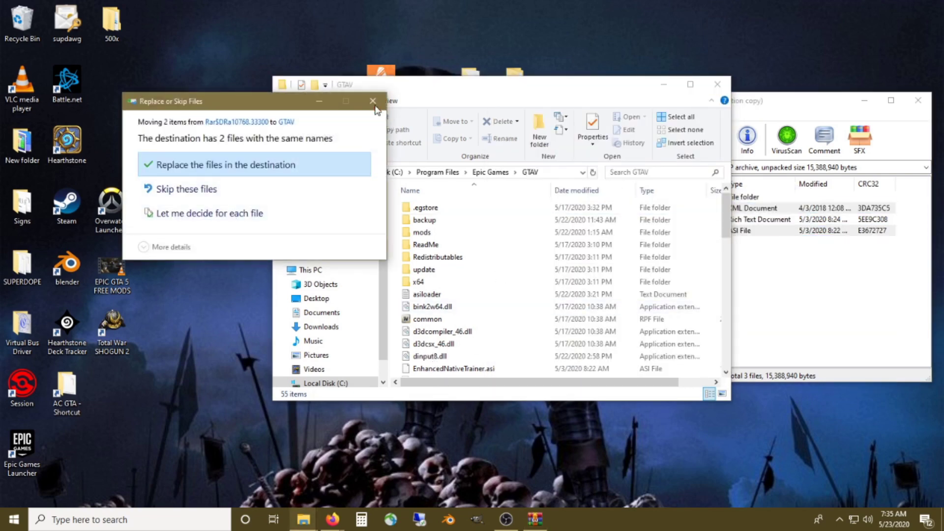
left_click(373, 102)
left_click_drag(482, 87, 339, 87)
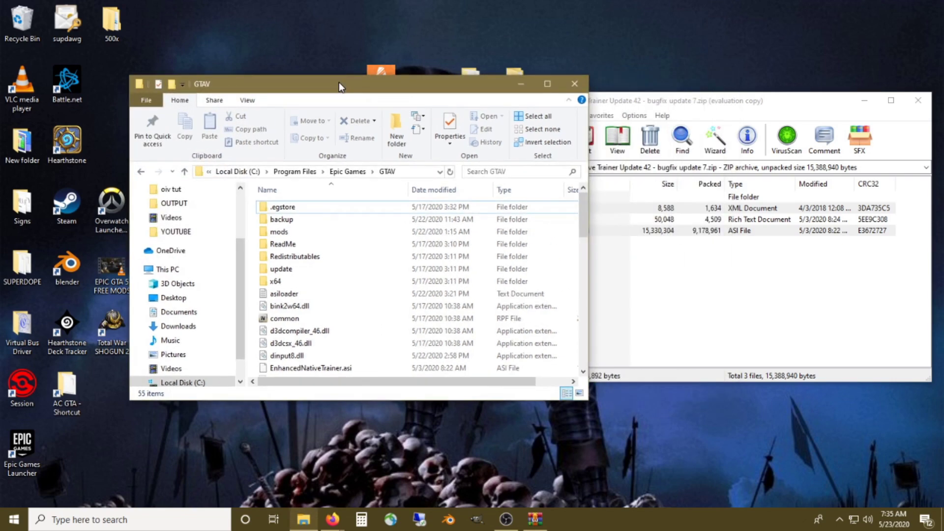
left_click(701, 290)
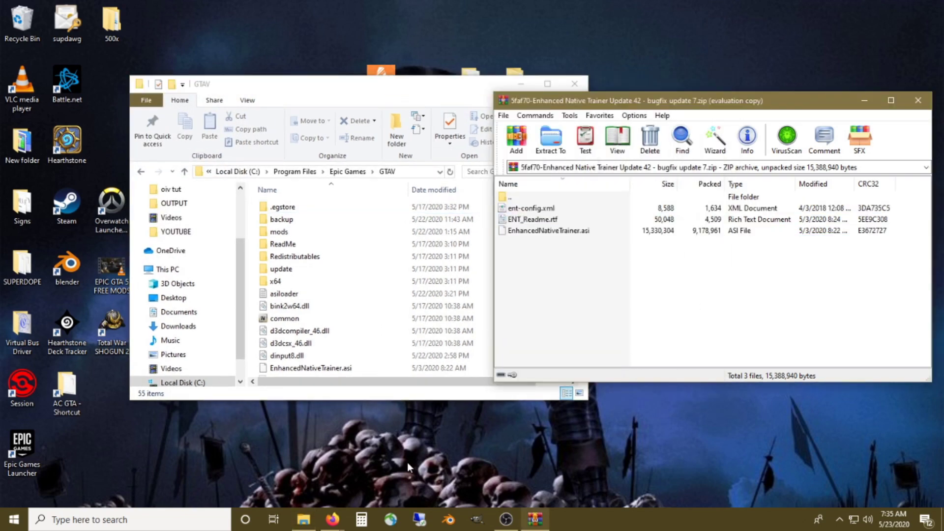
Check ScriptHookV.dll and the trainer files are in GTAV, then minimize the folder window
scroll(315, 347, "down", 5)
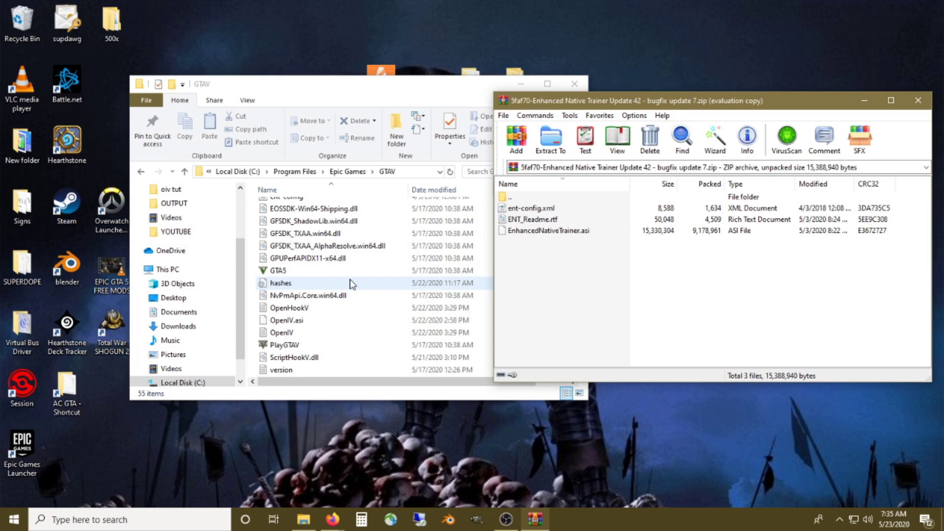
left_click(327, 359)
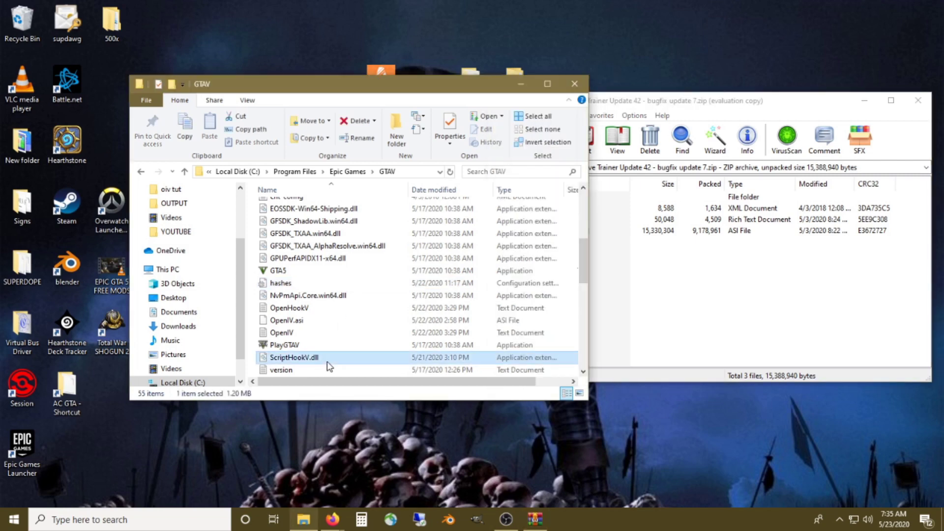
scroll(329, 361, "down", 5)
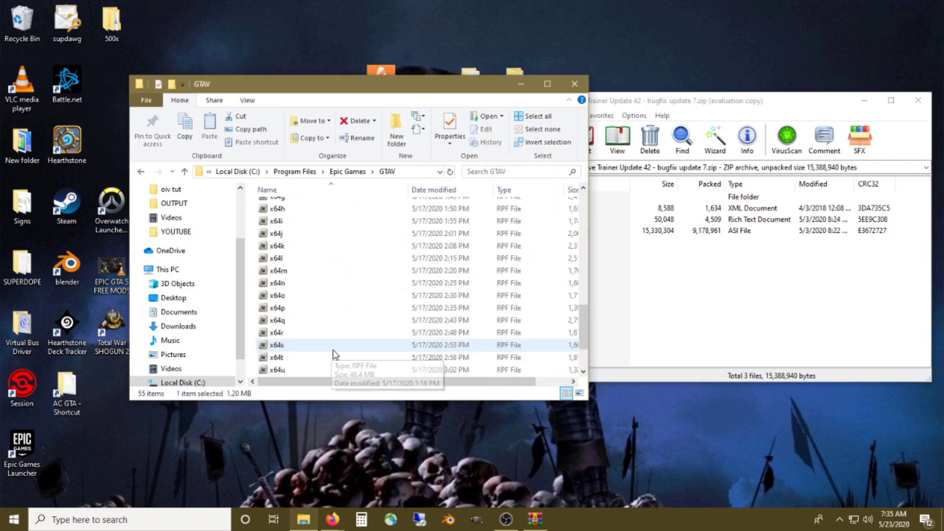
scroll(334, 352, "up", 5)
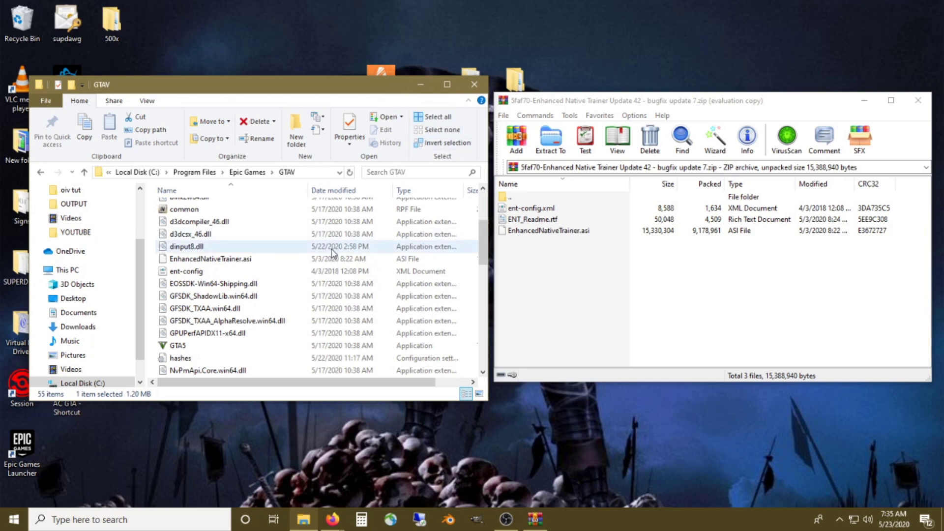
left_click(420, 85)
Search GTA5-Mods.com for 'oiv' and open the Lamborghini Centenario LP770-4 mod page
left_click(866, 99)
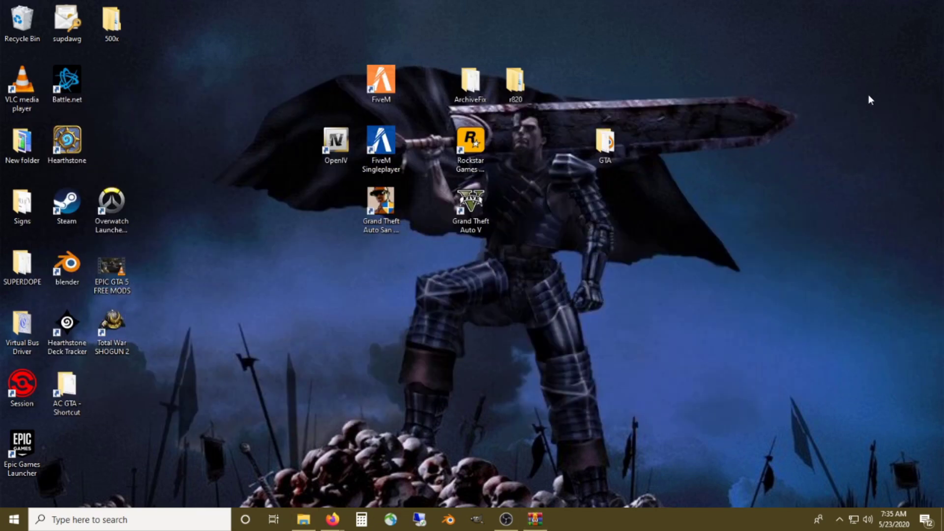
mouse_move(337, 522)
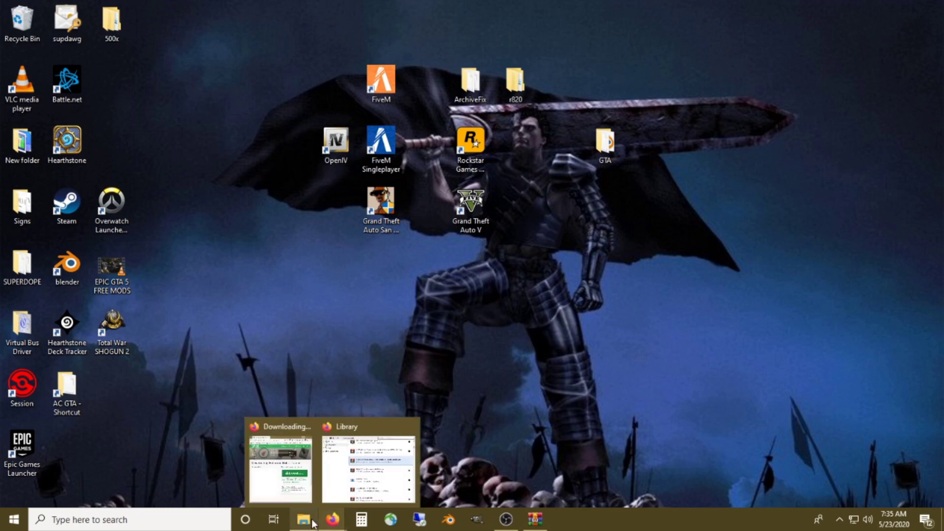
left_click(280, 479)
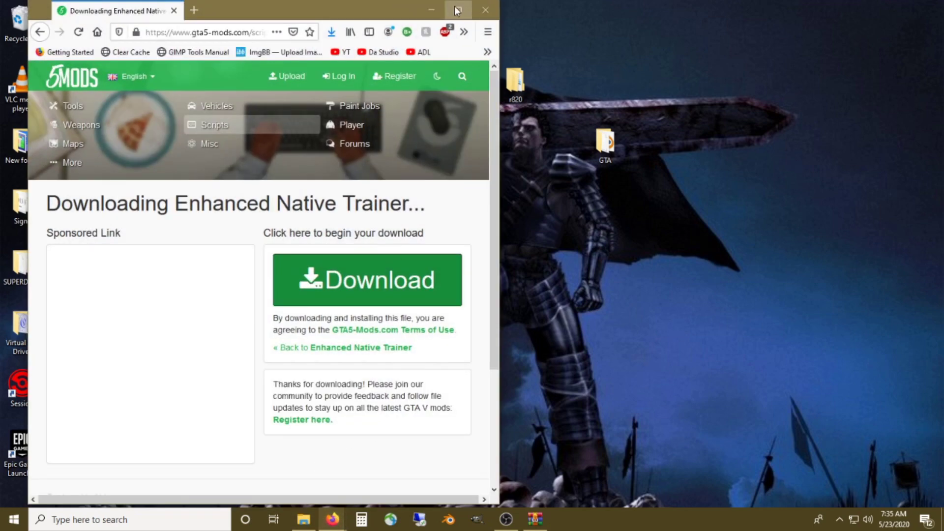
double_click(396, 4)
left_click(793, 84)
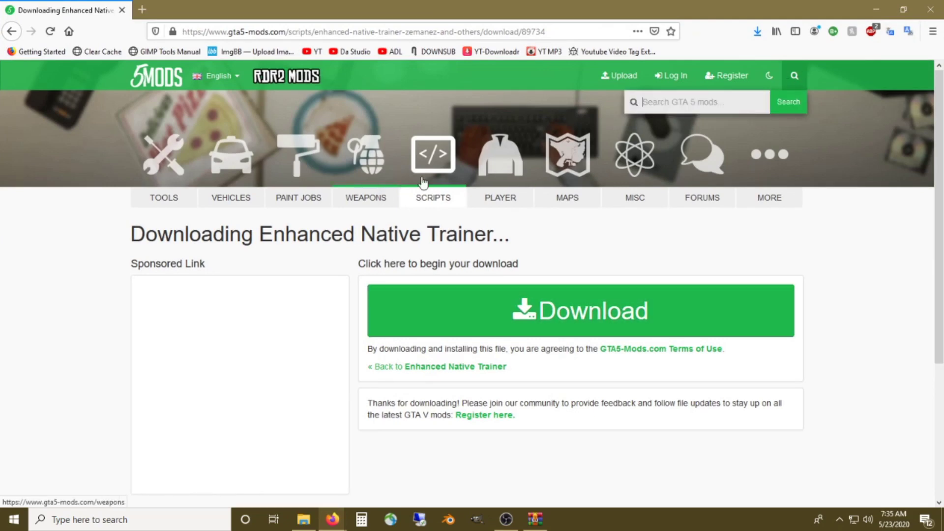
type("oiv")
key("Return")
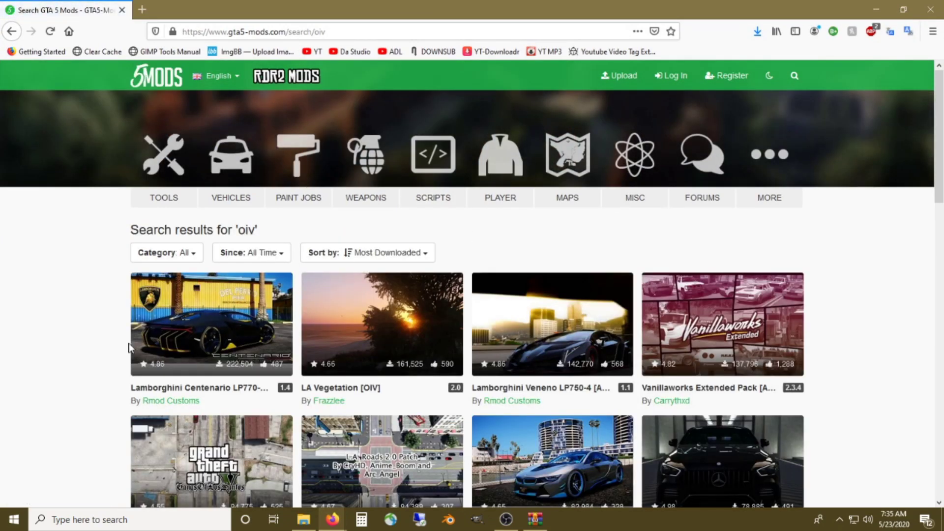
left_click(176, 331)
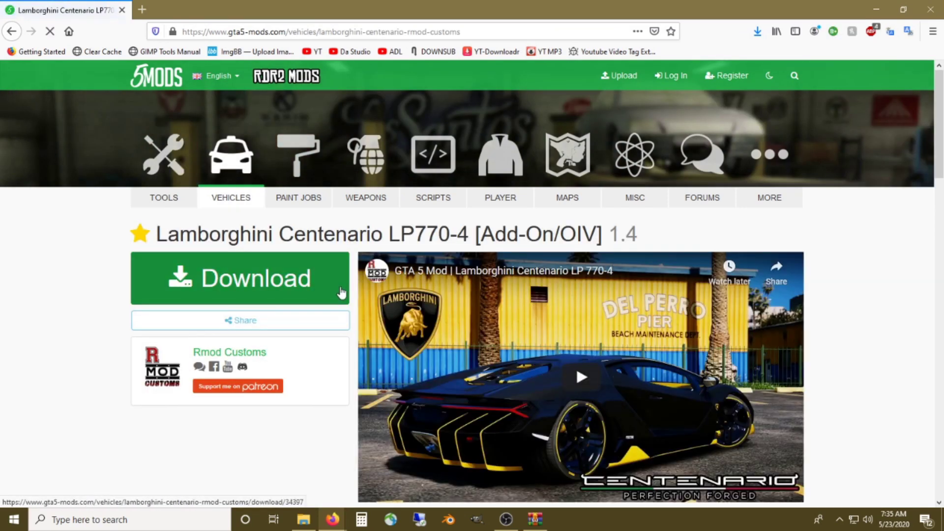
Download the Lamborghini Centenario LP770-4 1.4 rar and open it in WinRAR
left_click(310, 289)
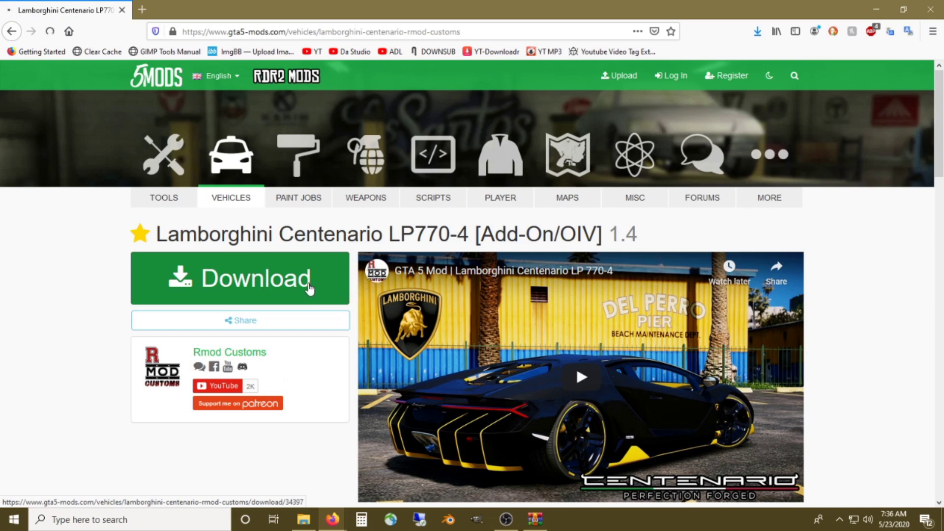
right_click(587, 310)
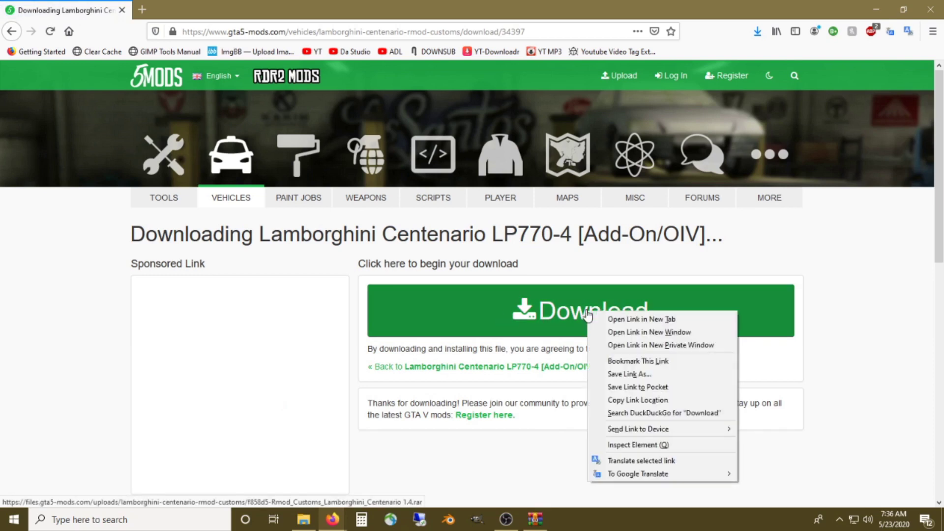
left_click(538, 325)
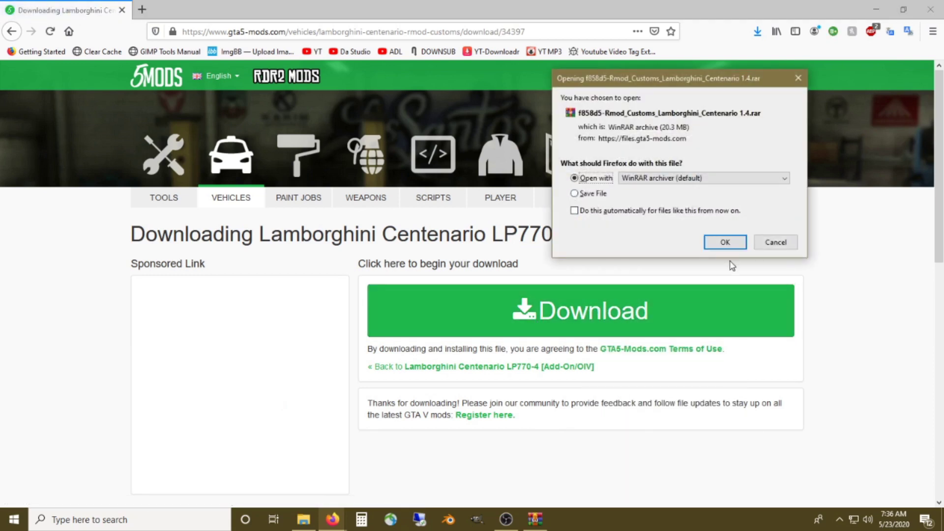
left_click(725, 240)
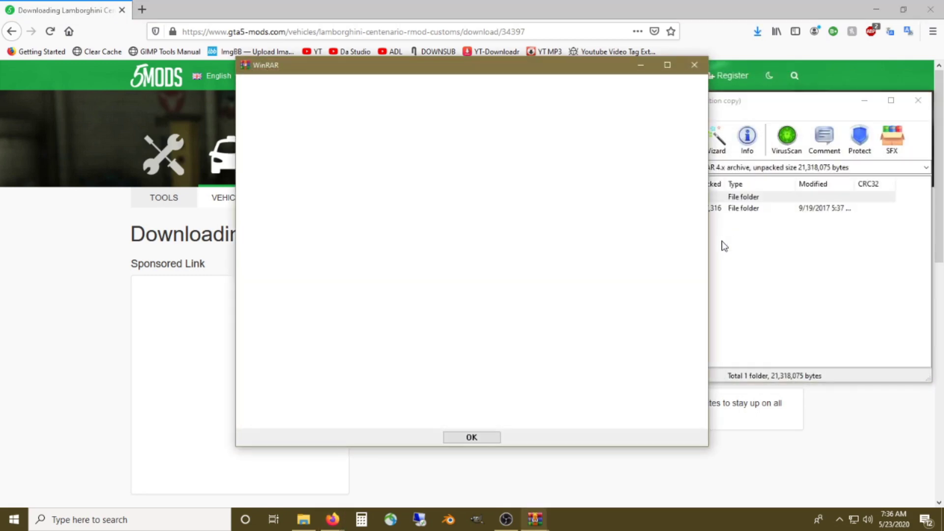
Dismiss the blank WinRAR message, view the Centenario rar, then return to the download page
left_click(694, 65)
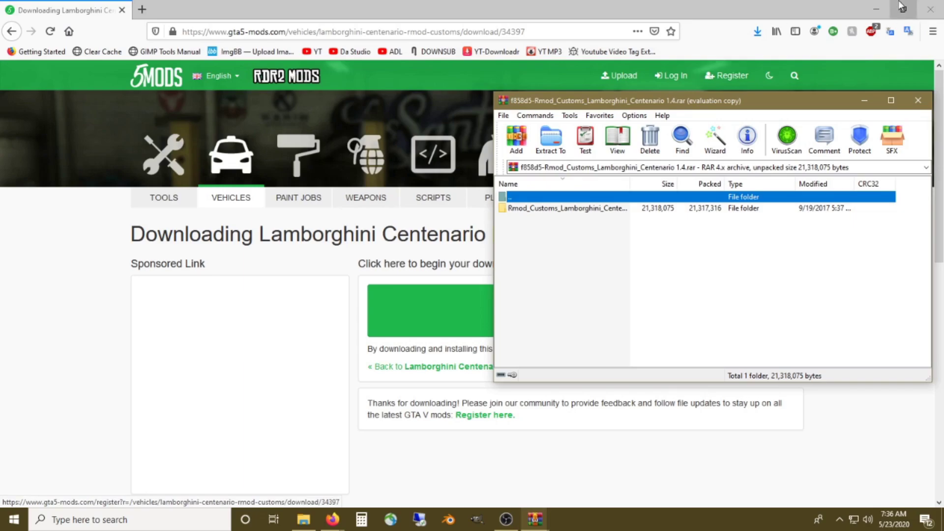
left_click(880, 2)
left_click(880, 4)
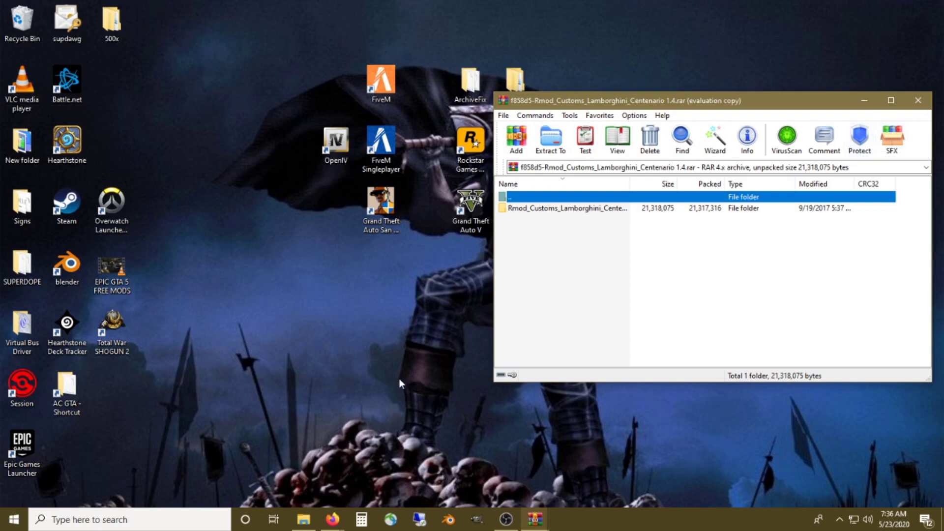
left_click(332, 520)
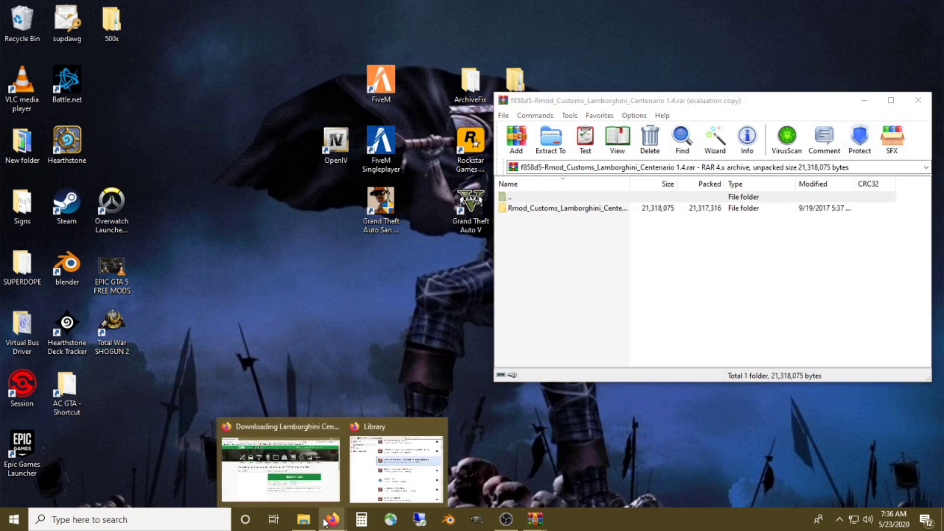
left_click(300, 470)
Save the Lamborghini Centenario 1.4 rar via Save Link As into Documents\YOUTUBE\oiv tut
right_click(514, 309)
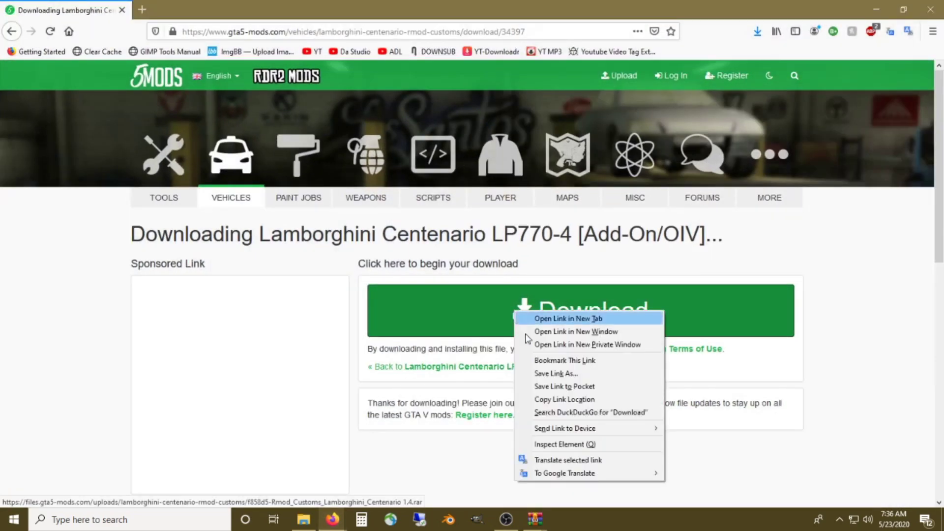
left_click(541, 375)
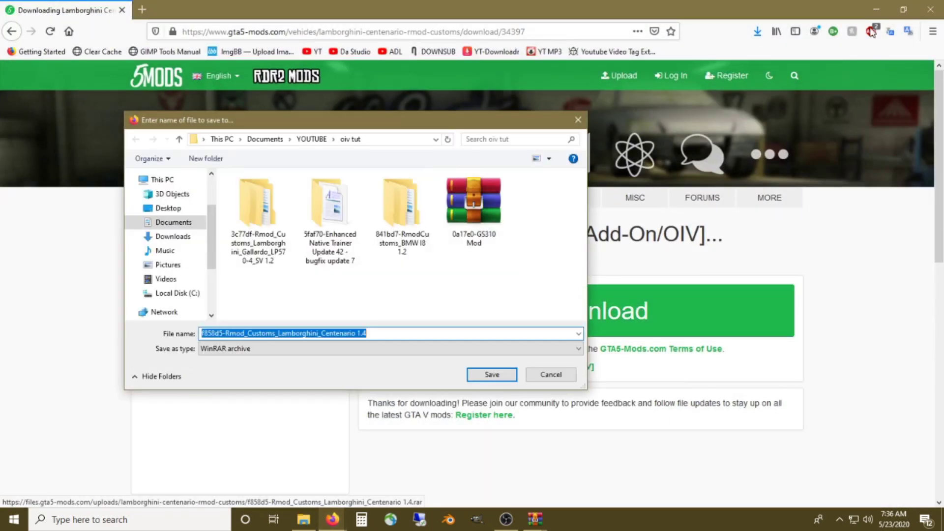
scroll(181, 235, "up", 2)
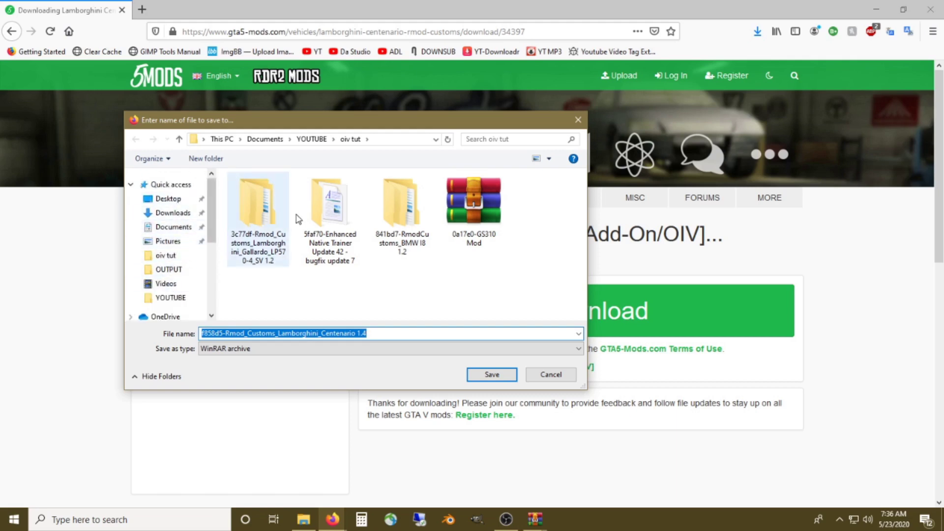
left_click(491, 375)
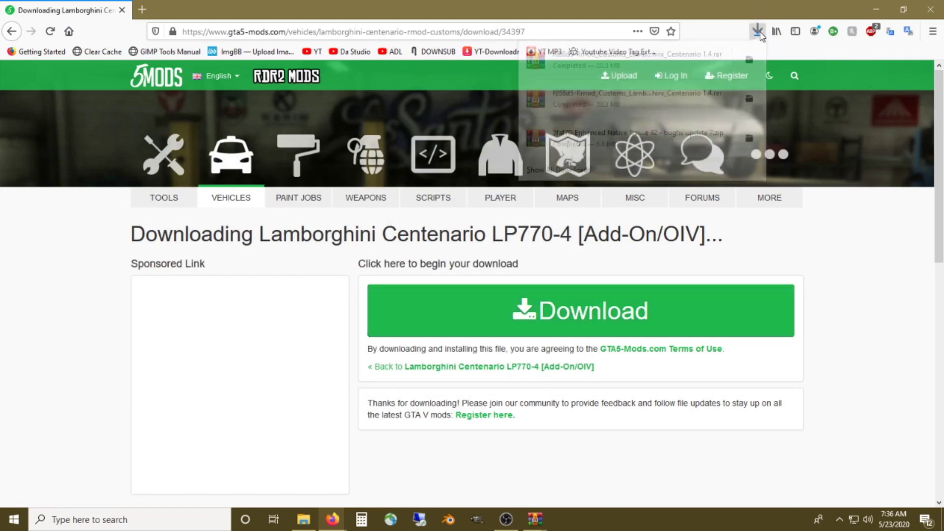
left_click(754, 63)
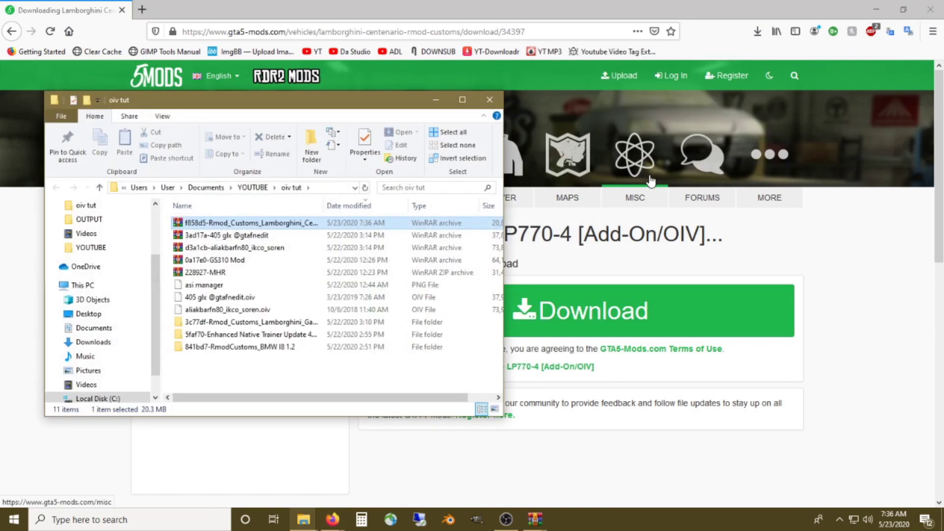
Create a new folder named 'ass and tgitties' in the oiv tut folder
right_click(242, 223)
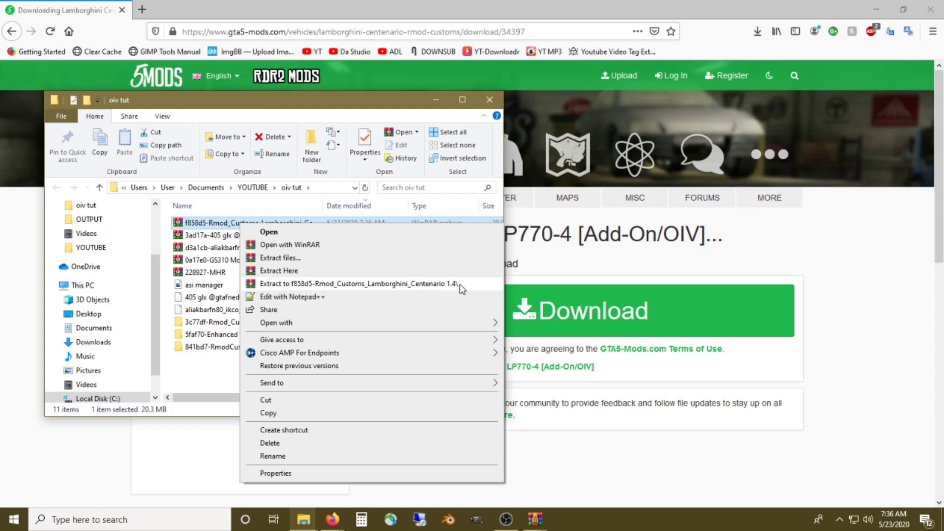
left_click(231, 369)
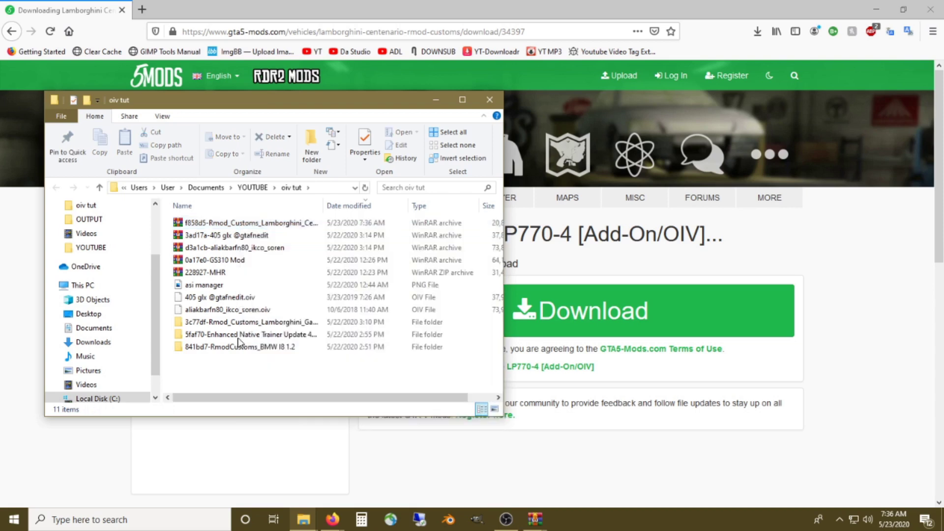
left_click(309, 149)
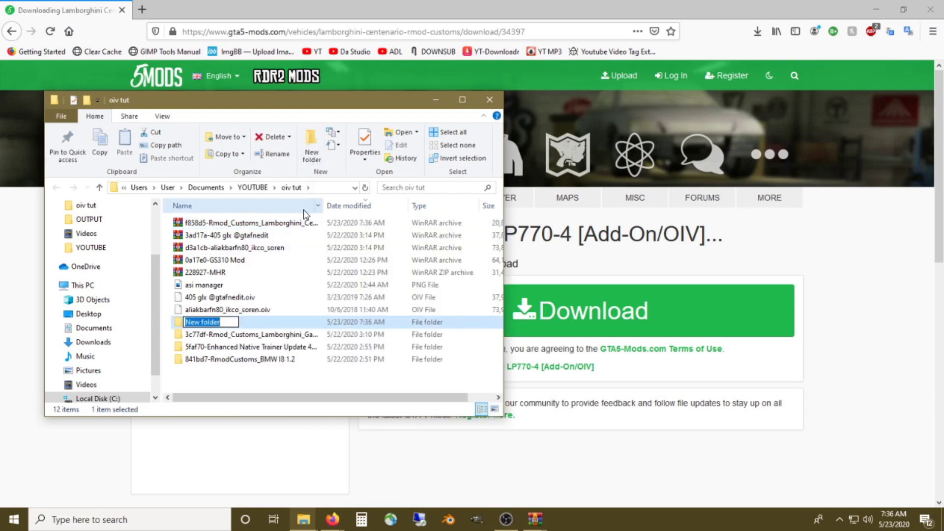
type("ass and tgitties")
key("Return")
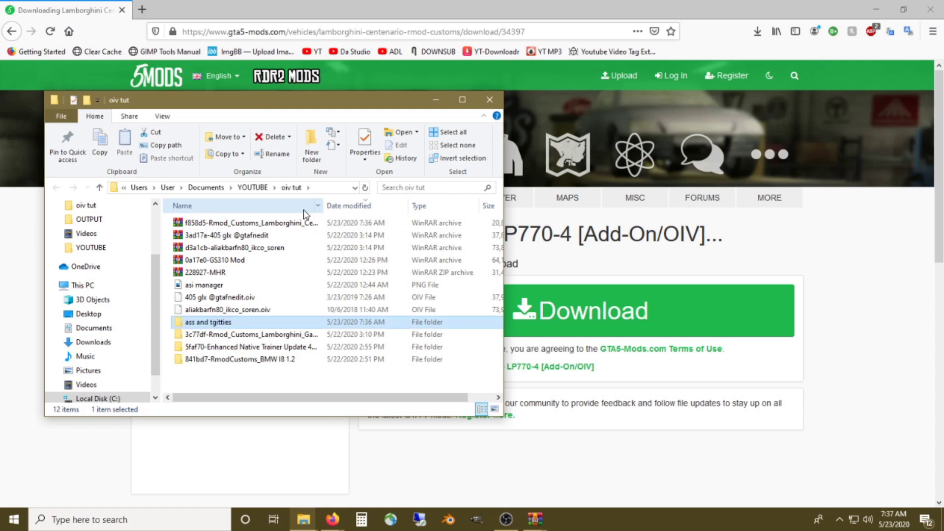
left_click(257, 222)
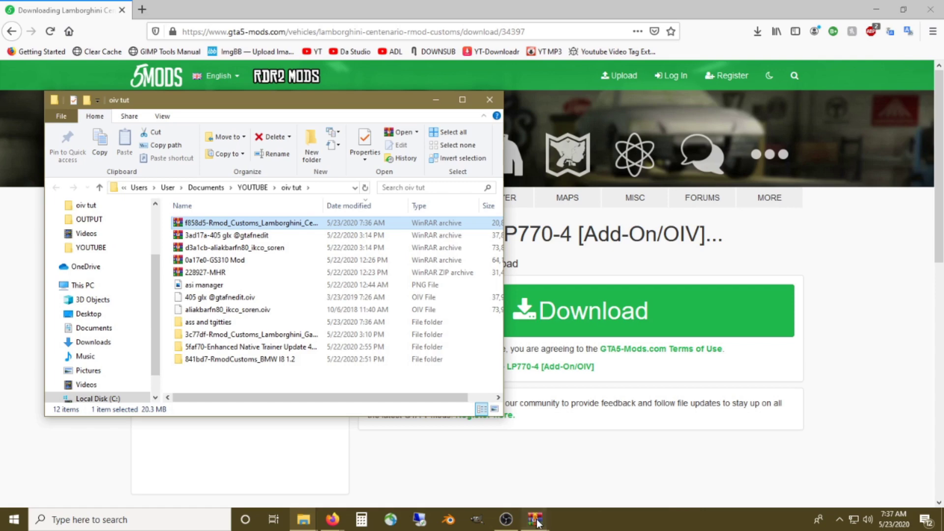
Extract RmodCustoms_LamborghiniLP770.oiv from the archive's Rmod_Customs folder into 'ass and tgitties'
double_click(225, 226)
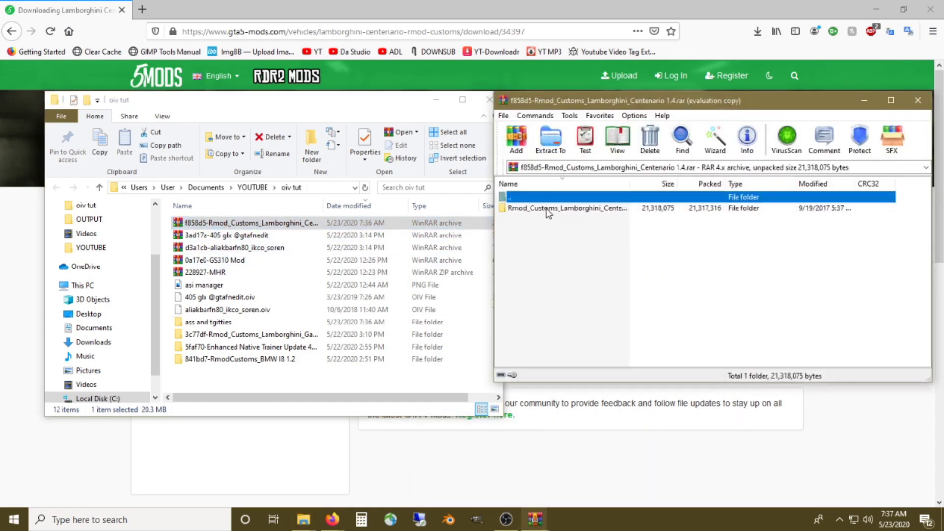
double_click(547, 209)
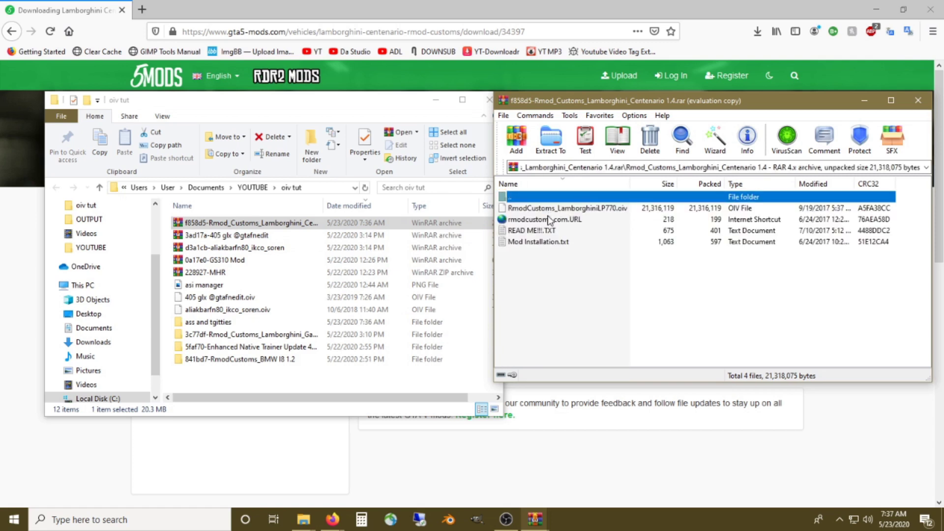
left_click(567, 209)
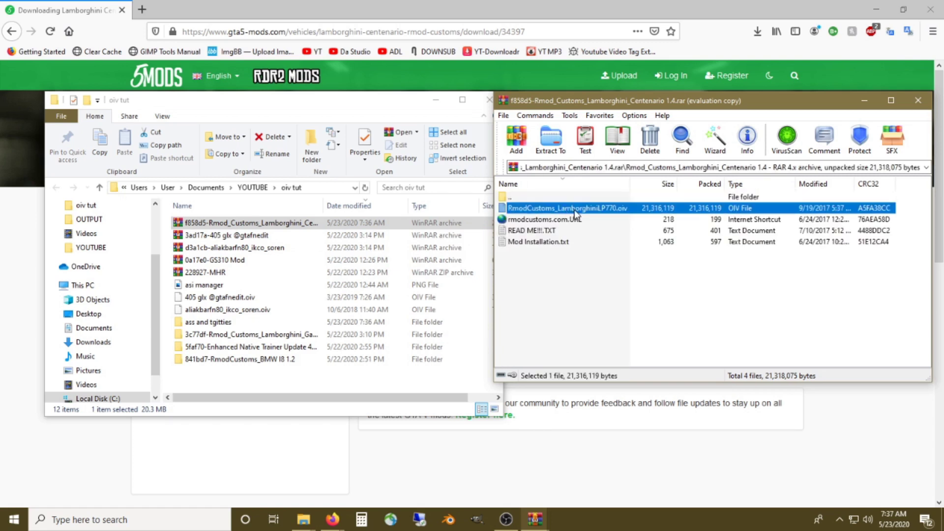
left_click_drag(575, 214, 215, 329)
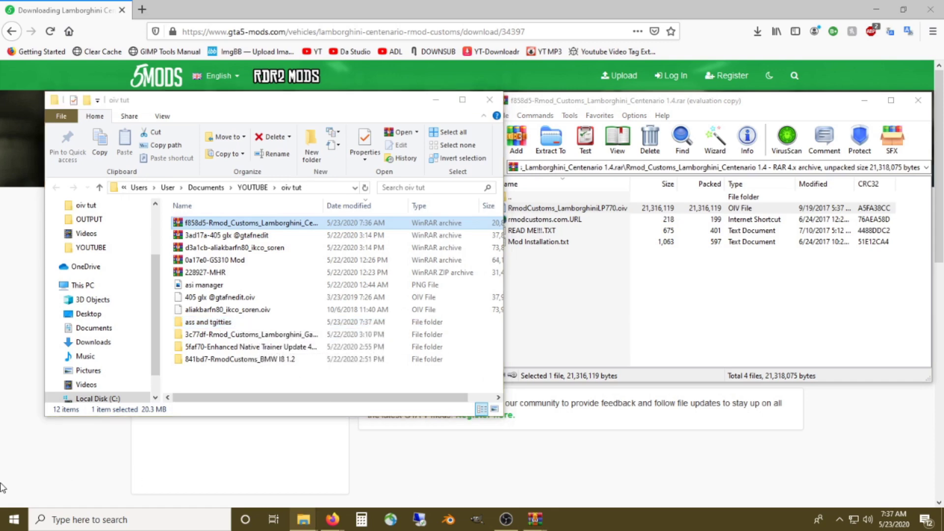
key("super")
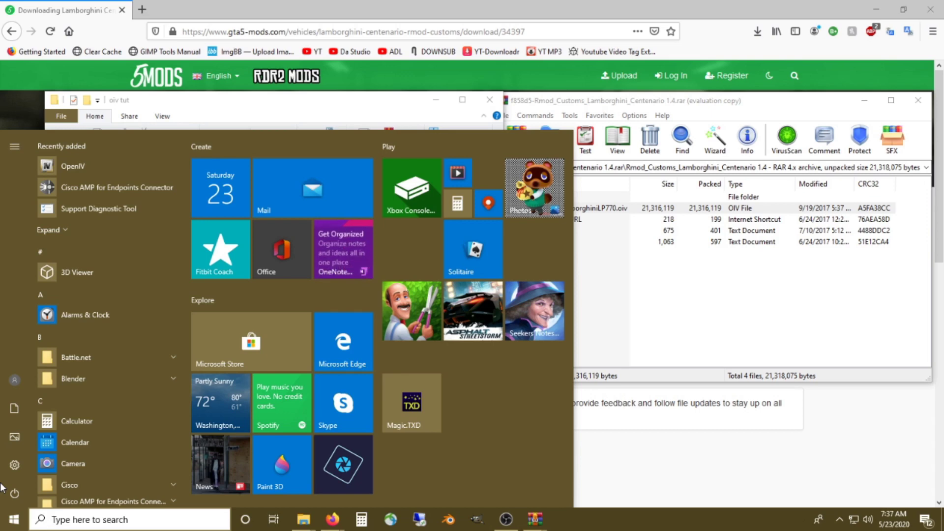
Launch OpenIV and open it for Grand Theft Auto V on Windows
left_click(87, 172)
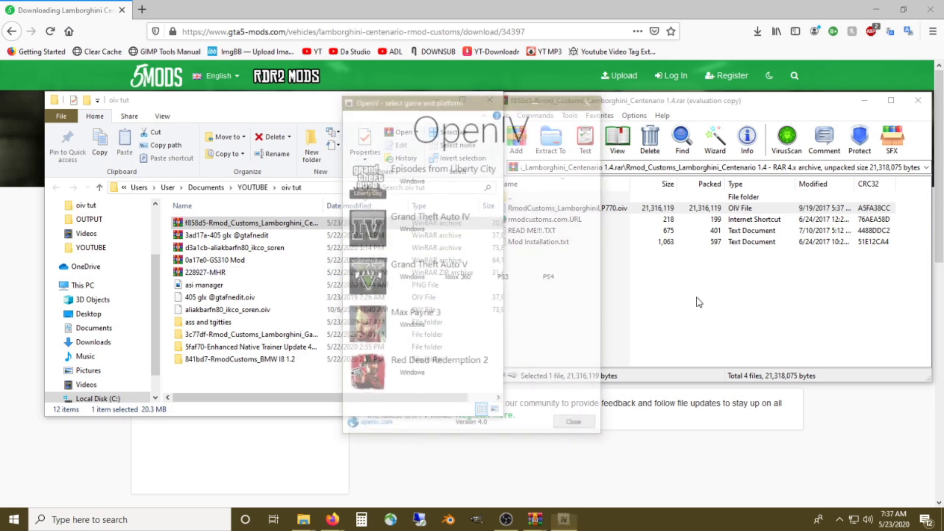
left_click(410, 277)
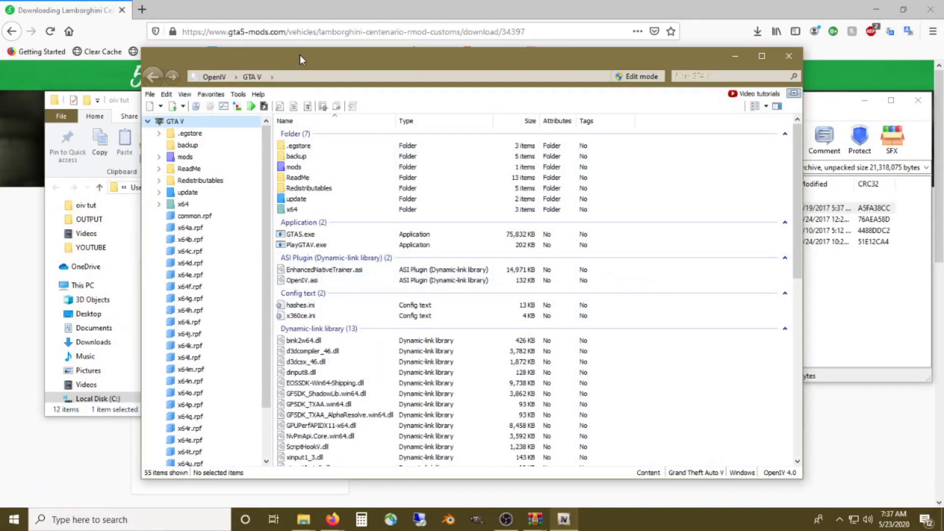
Check in ASI Manager that ASI Loader and OpenIV.ASI are installed, then select the mods folder
left_click_drag(301, 59, 405, 46)
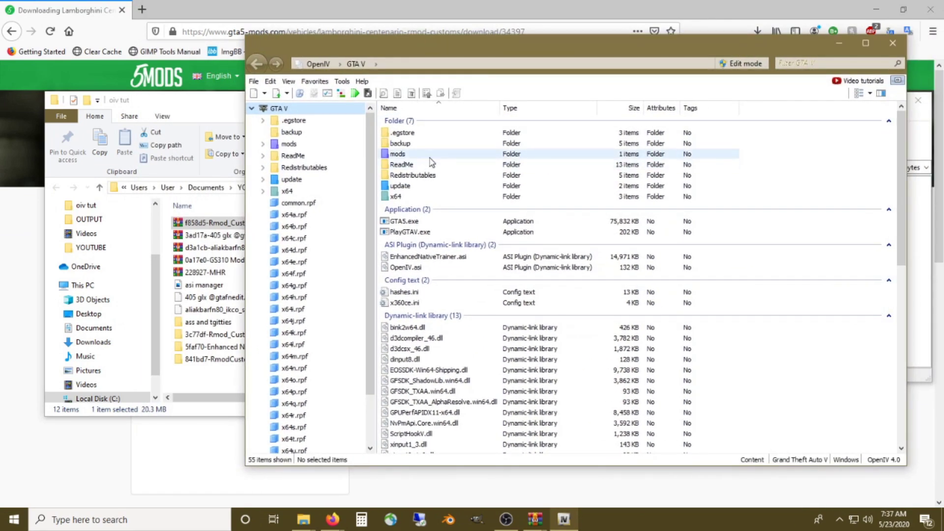
left_click(342, 81)
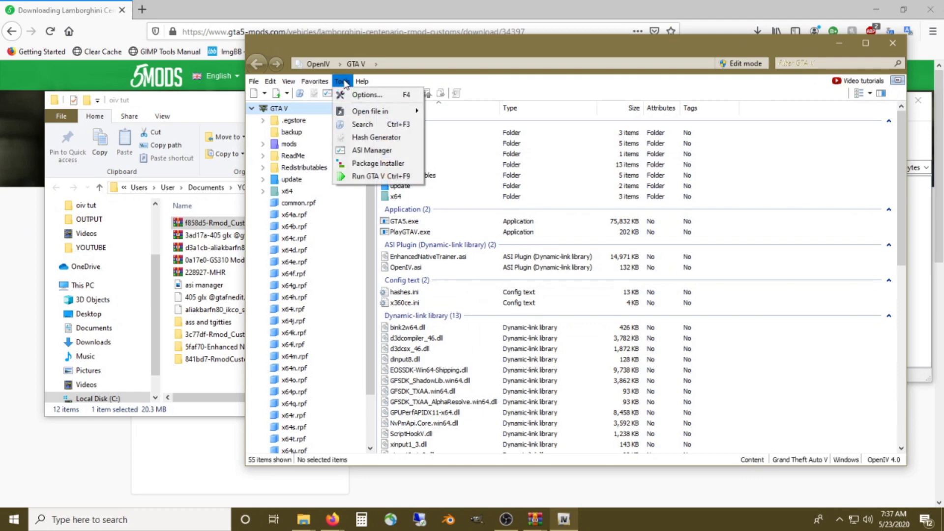
left_click(362, 153)
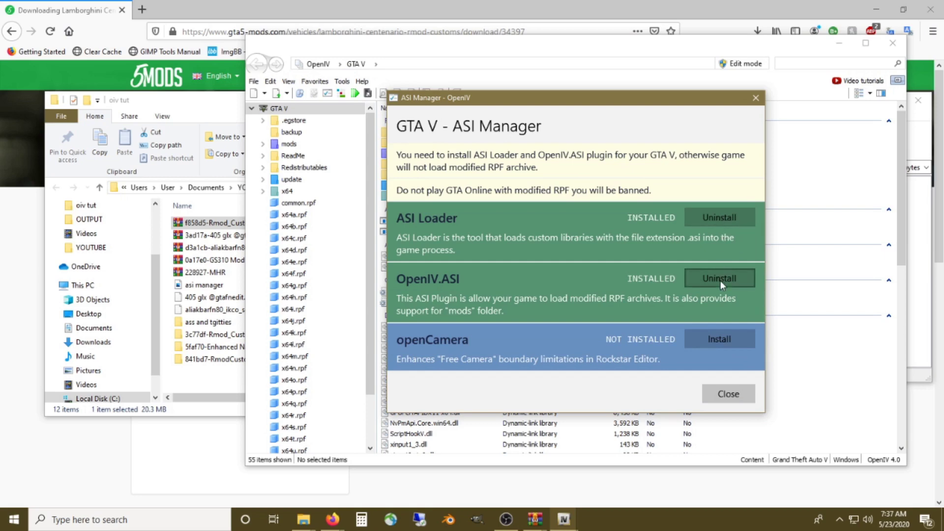
left_click(727, 393)
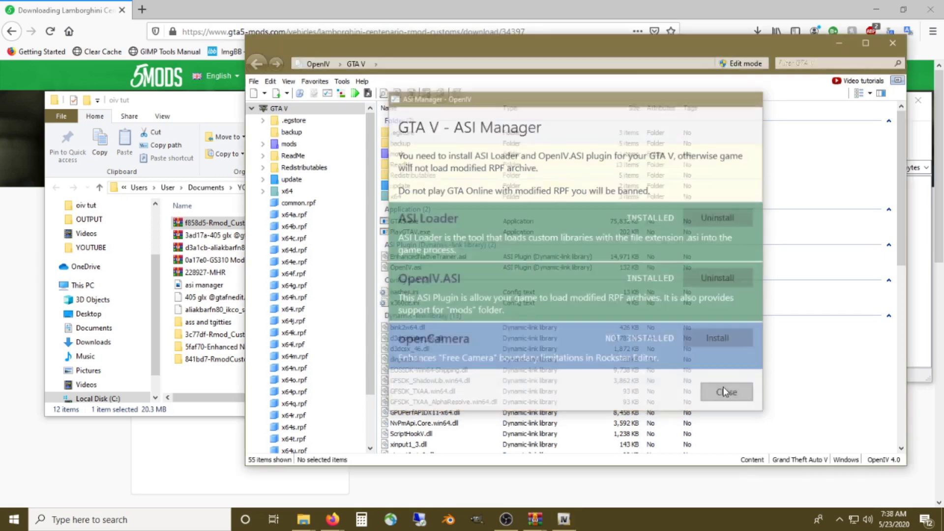
left_click(406, 155)
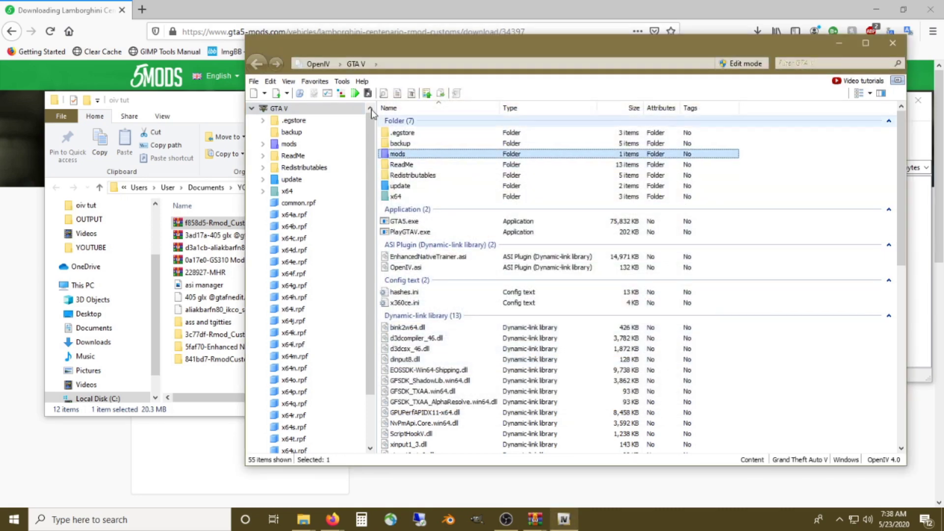
left_click(341, 82)
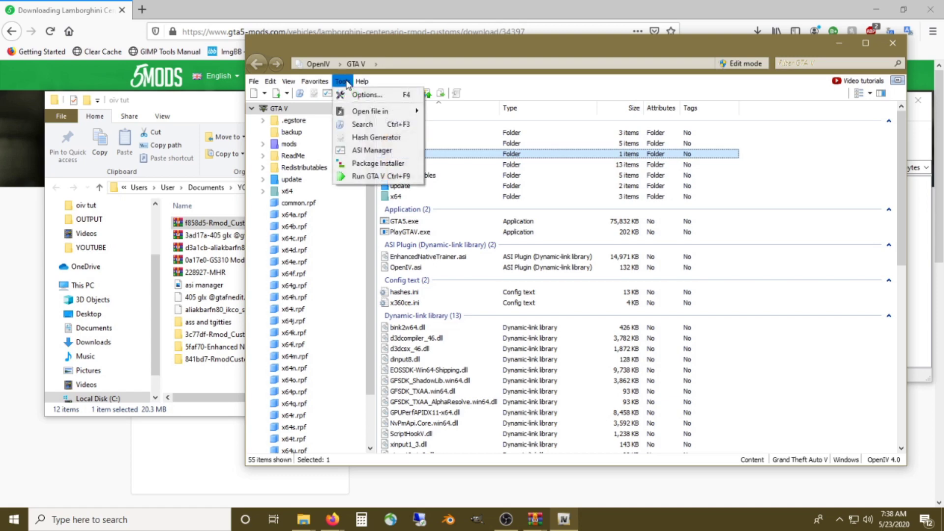
Load RmodCustoms_LamborghiniLP770.oiv in Package Installer and install it into the mods folder
left_click(378, 165)
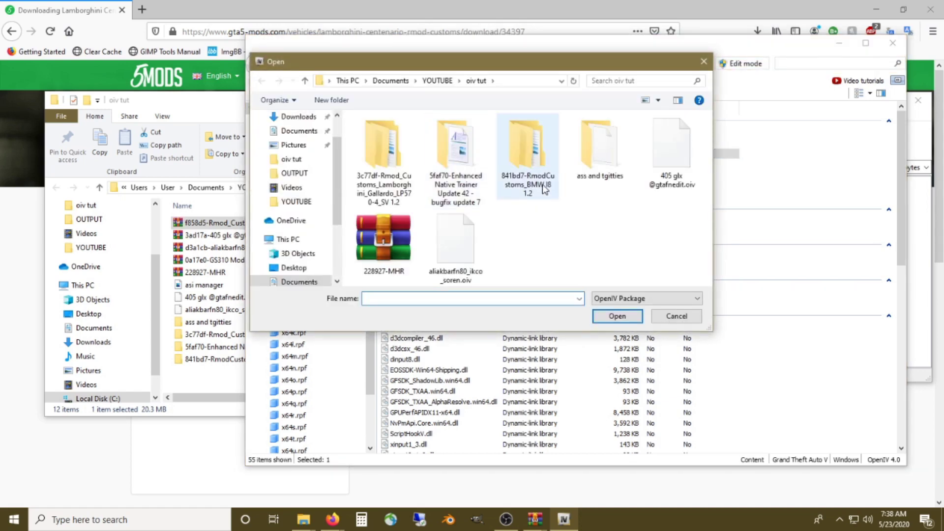
double_click(610, 157)
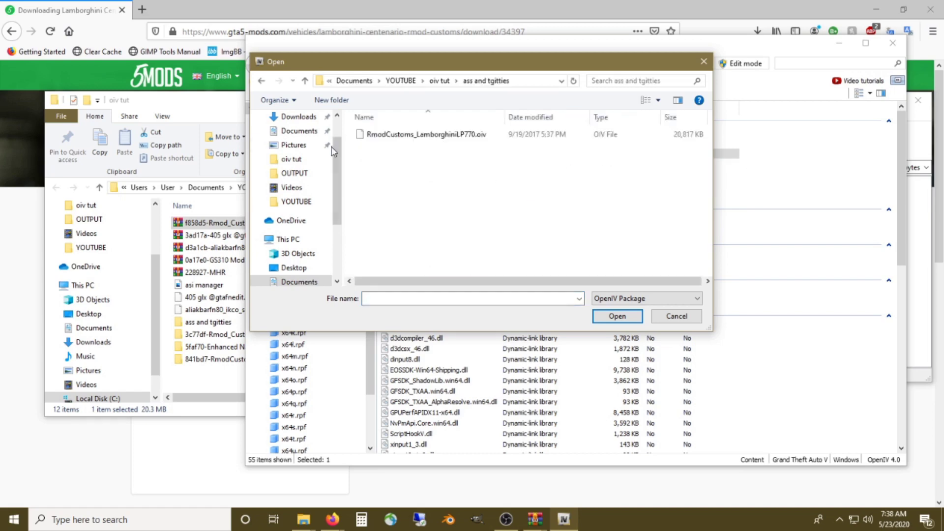
left_click(392, 138)
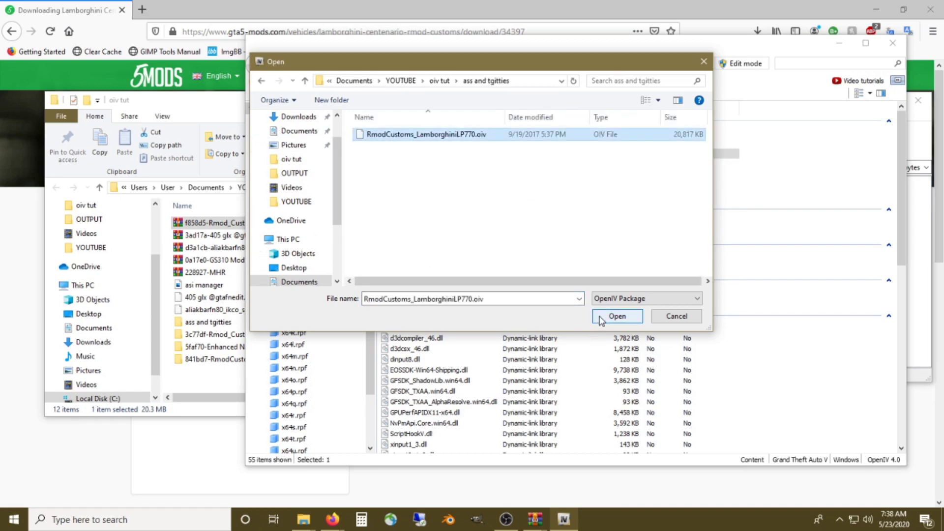
left_click(616, 317)
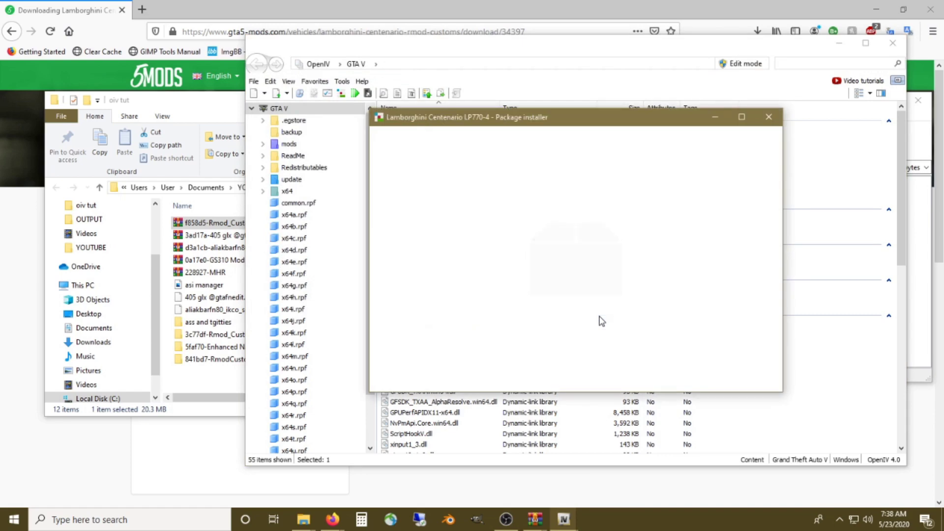
left_click(757, 197)
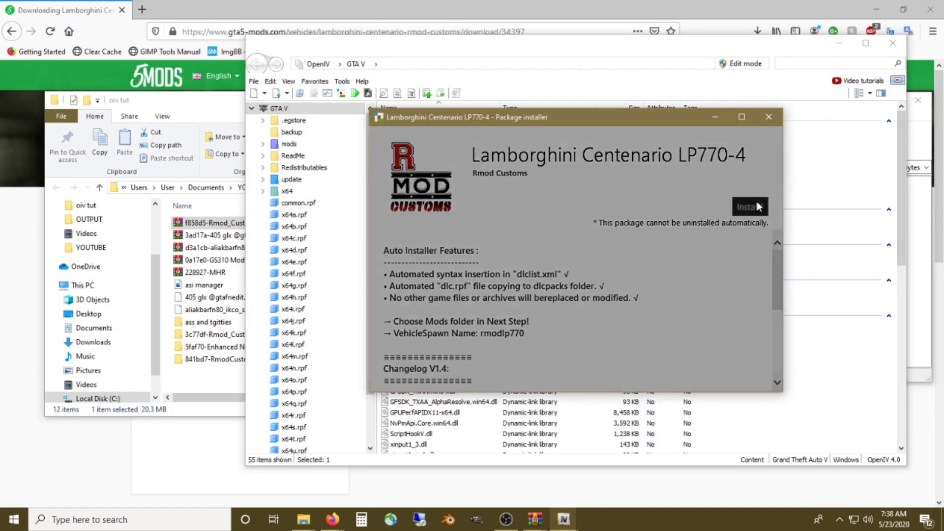
left_click(642, 236)
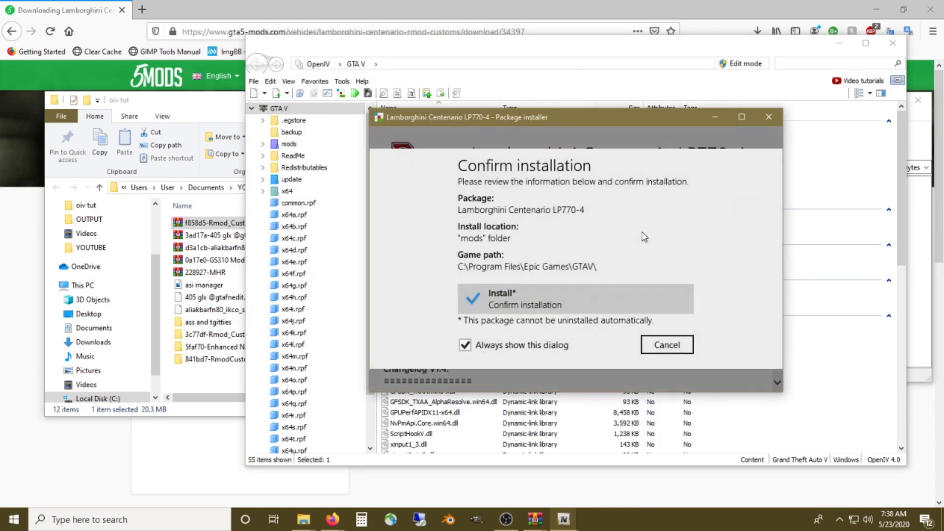
left_click(592, 297)
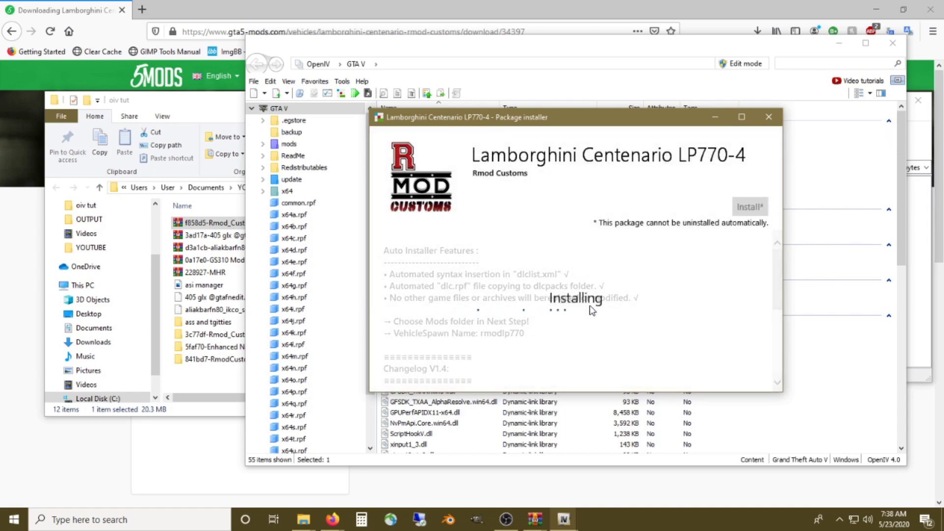